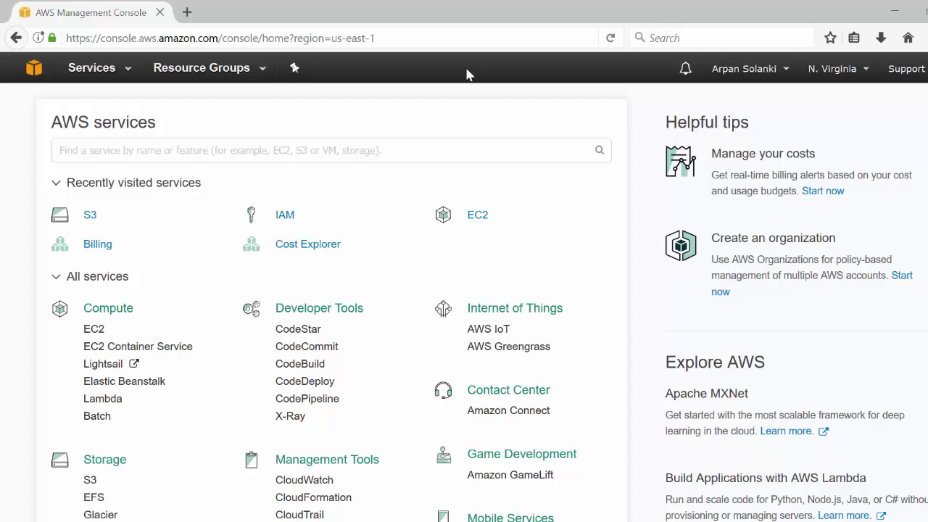
- Search the AWS services for s3 and open the S3 storage service
left_click(130, 151)
type("s3")
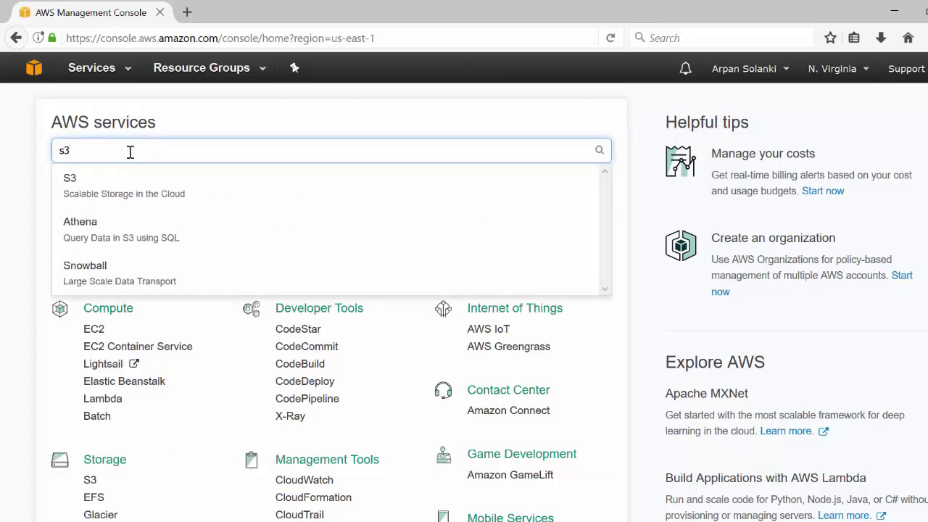
left_click(128, 188)
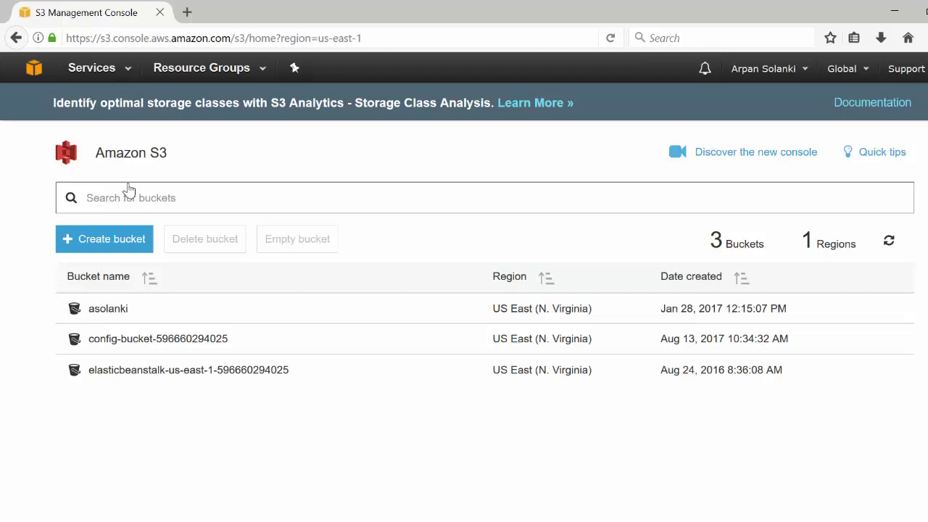
- Try to create a bucket named test in US East (N. Virginia), review the result and close the wizard
left_click(92, 241)
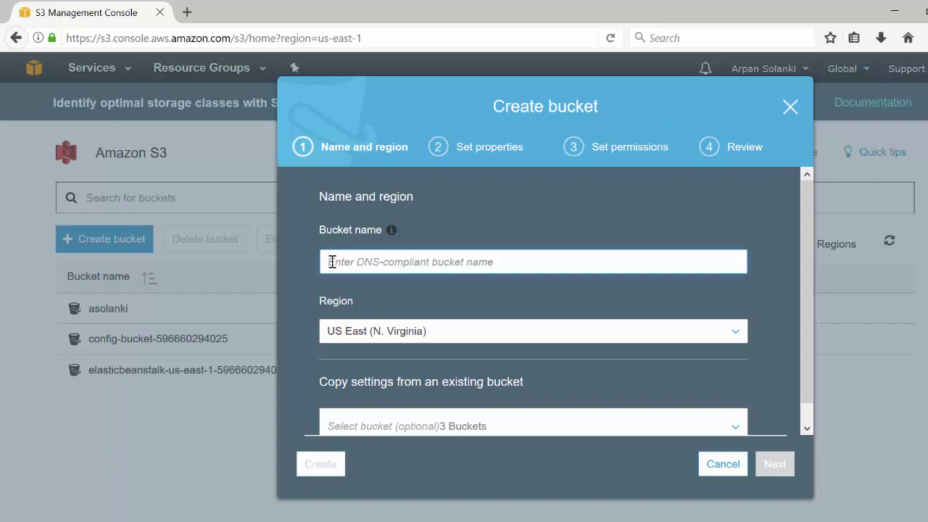
type("test")
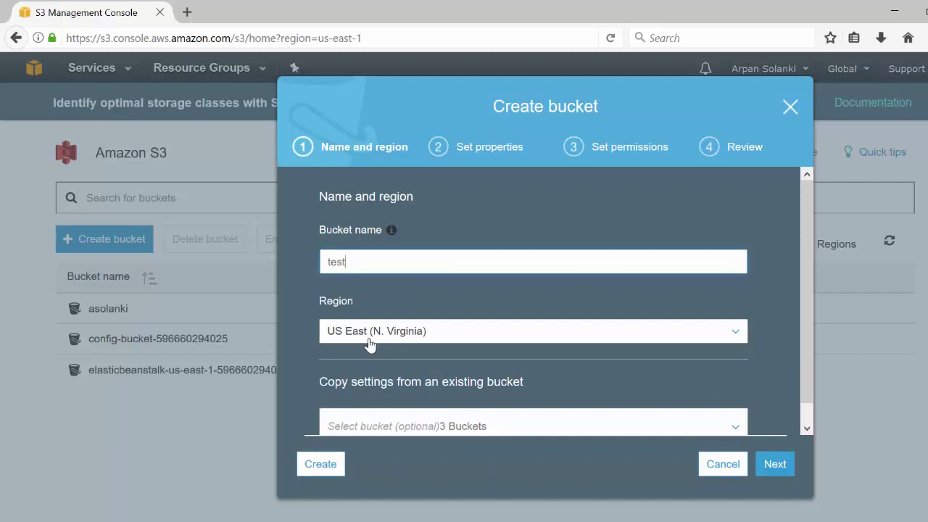
left_click(369, 345)
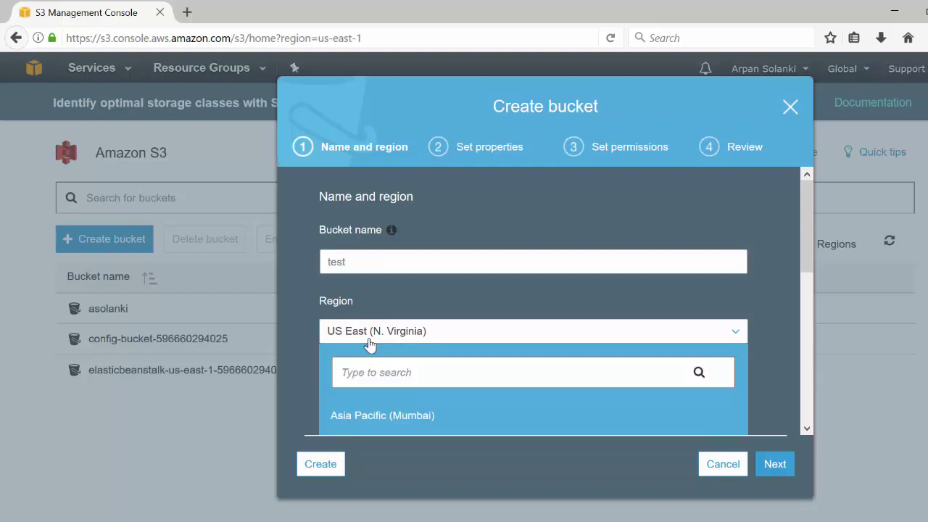
left_click_drag(807, 253, 806, 286)
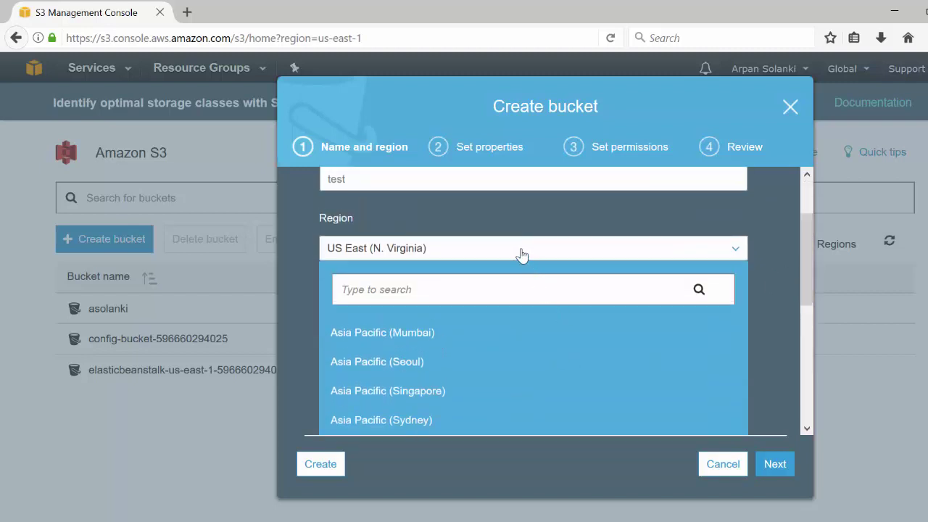
left_click(520, 253)
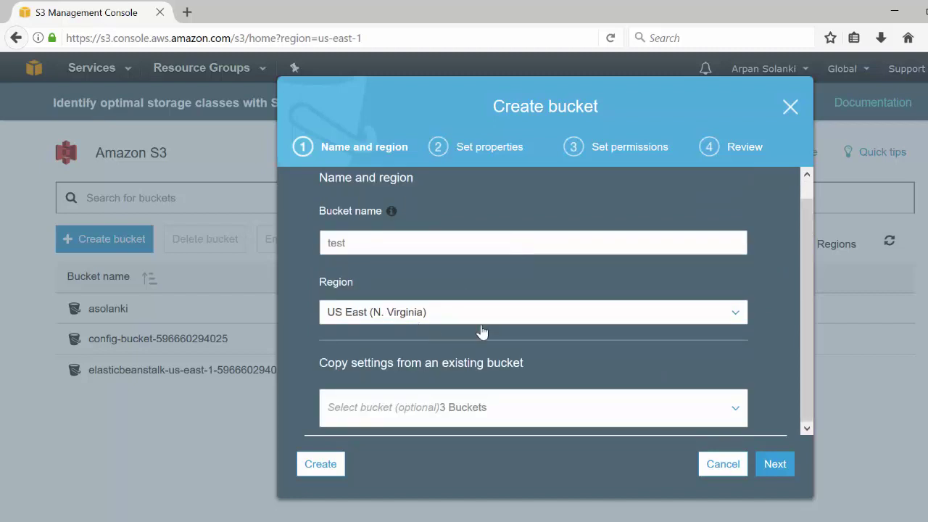
left_click(319, 464)
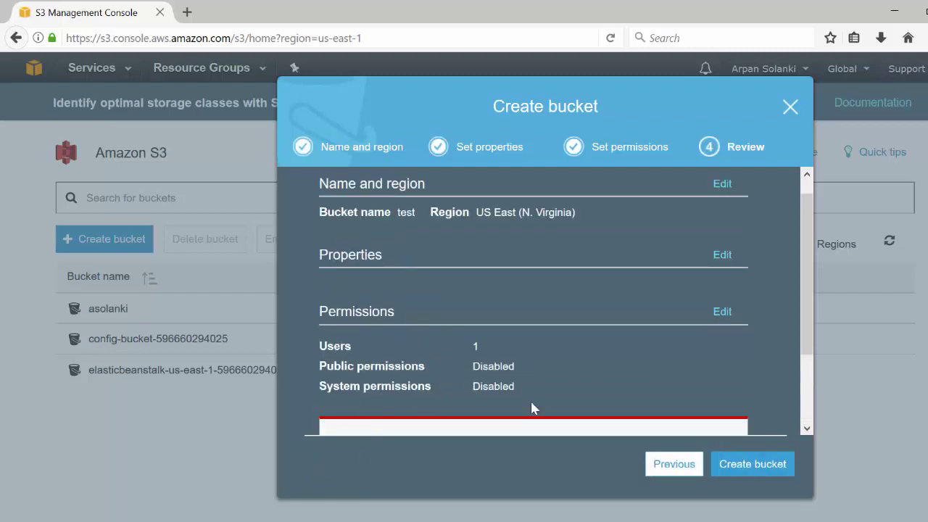
left_click_drag(807, 299, 808, 371)
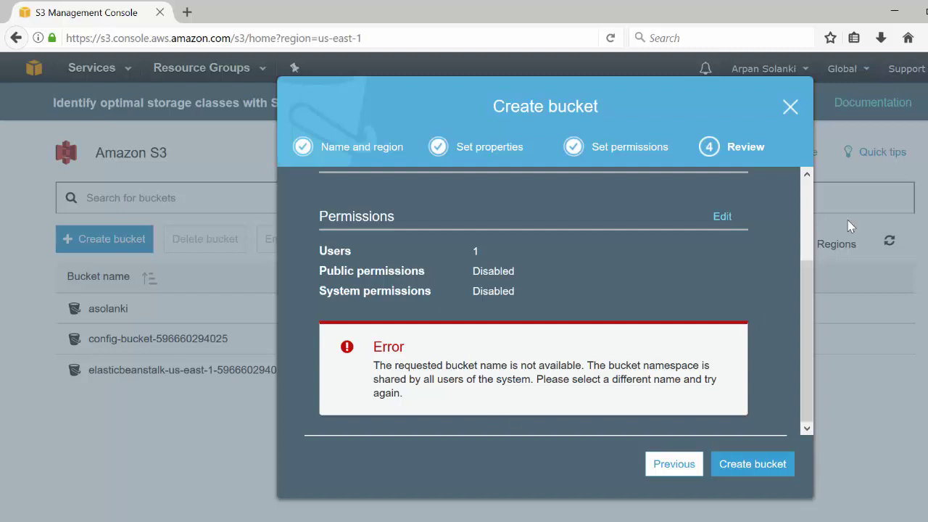
left_click(792, 107)
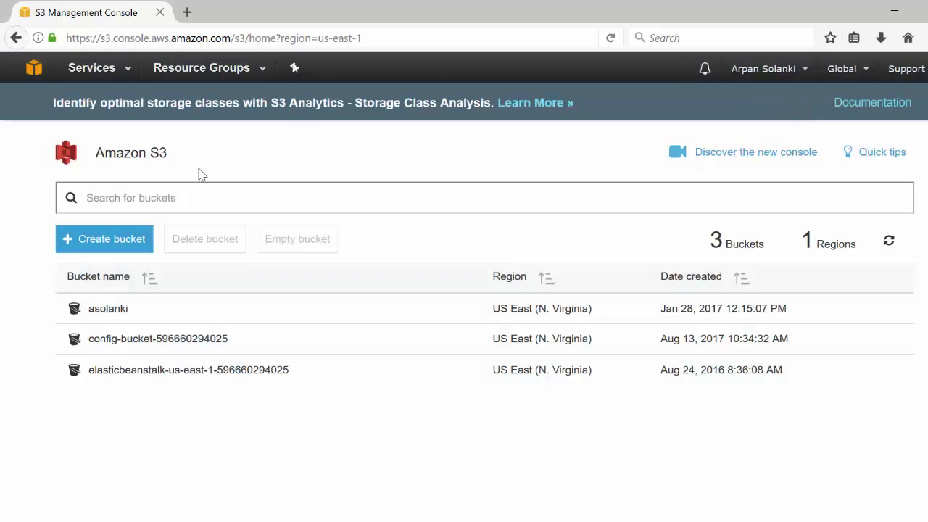
- Create a bucket in US East (N. Virginia), named with the account owner's first initial and surname followed by -2017
left_click(127, 243)
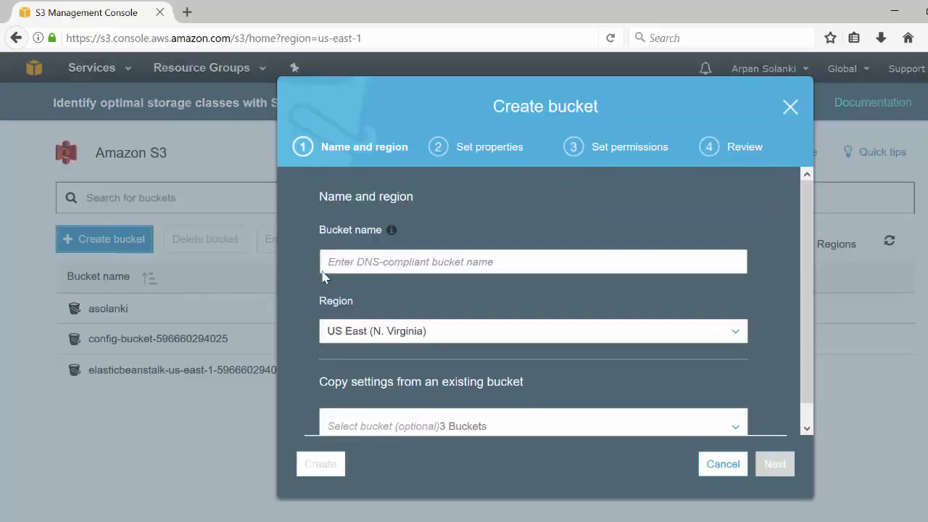
left_click(348, 263)
type("asolanki")
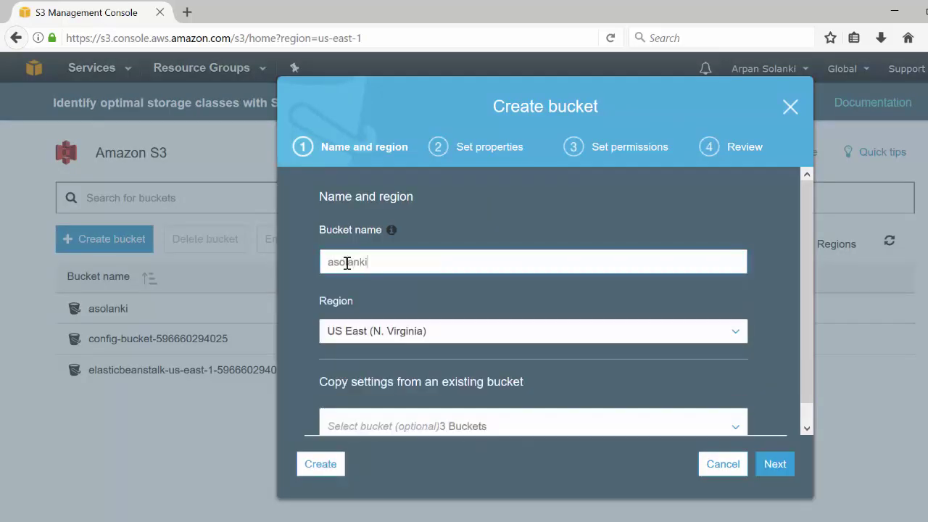
type("-2017")
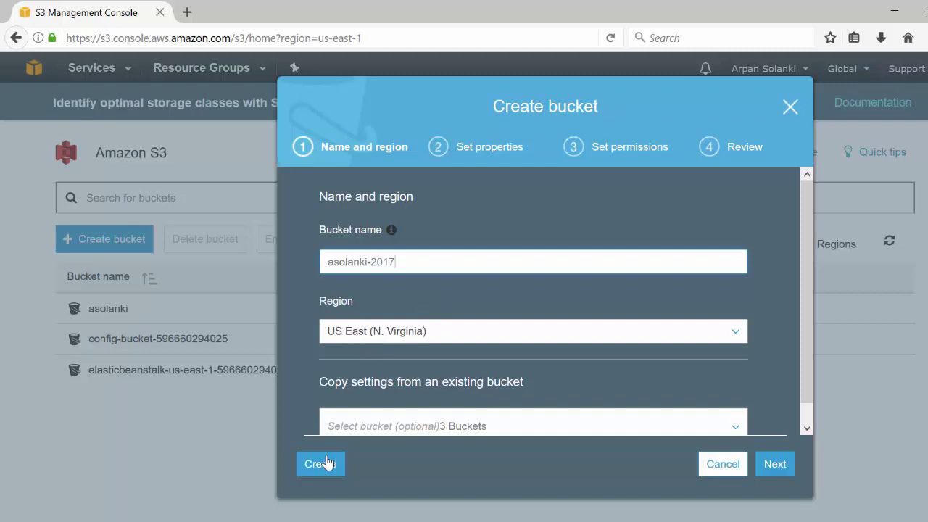
left_click(326, 463)
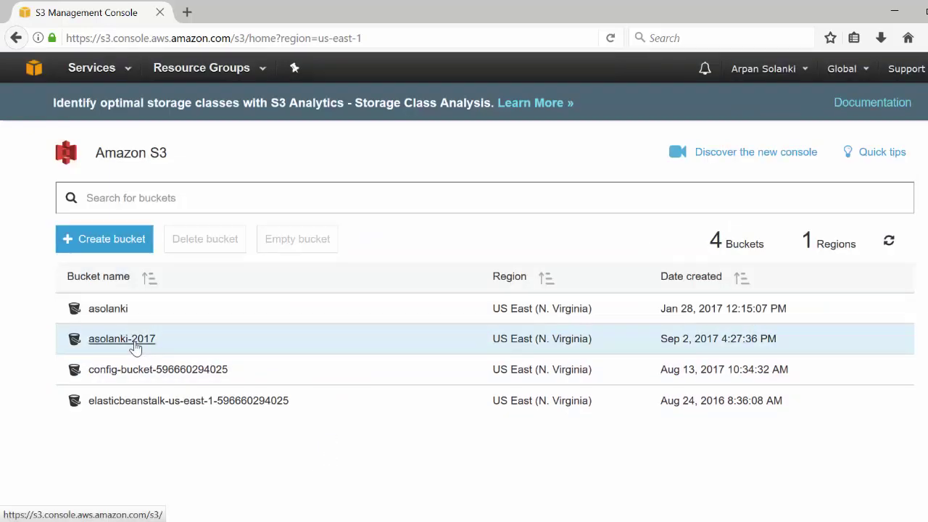
- Open the new 2017 bucket and upload mario22.png from the Pictures folder with default settings
left_click(135, 346)
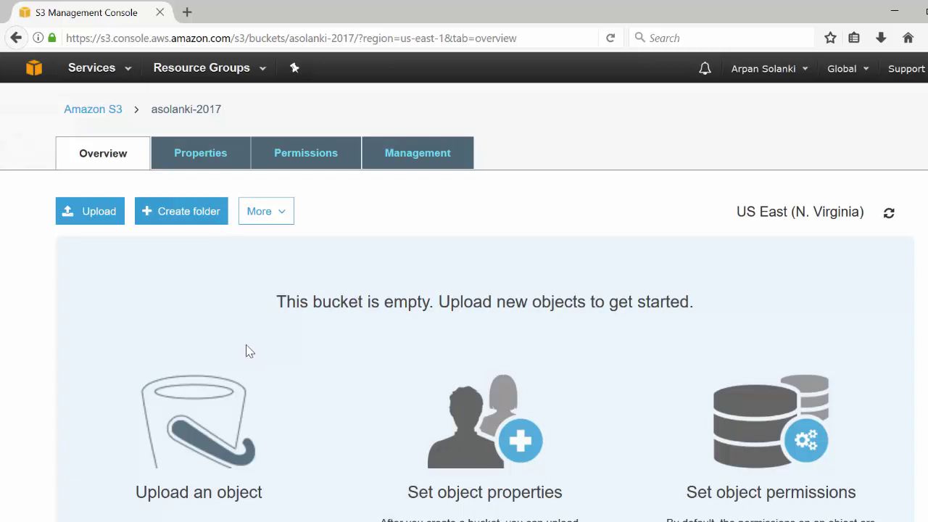
left_click(98, 220)
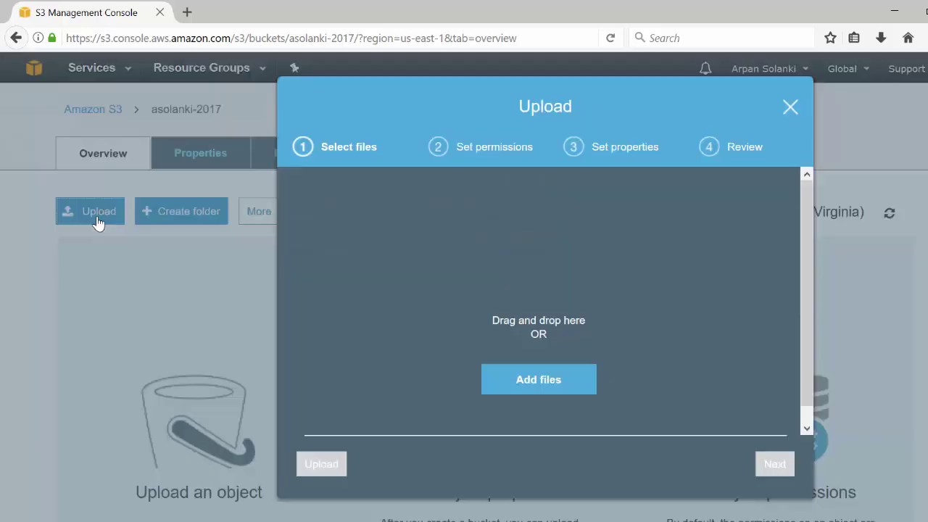
left_click(538, 380)
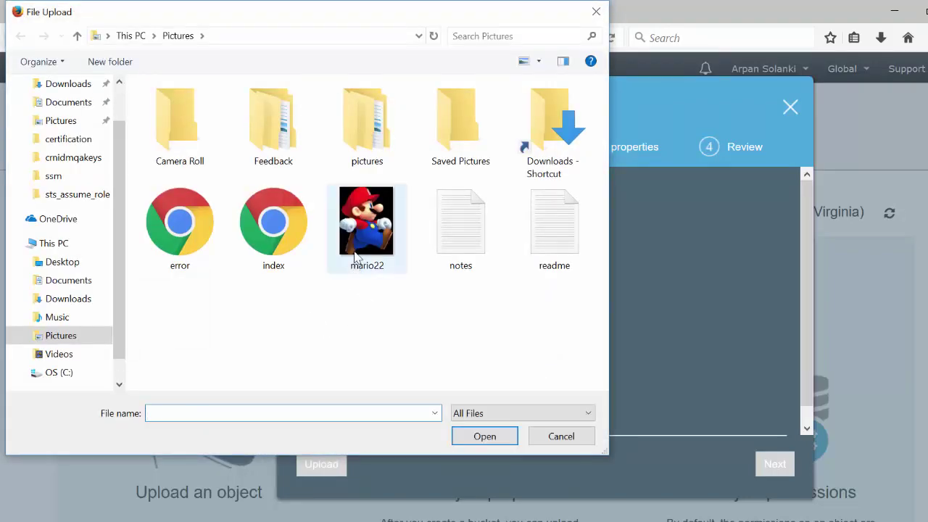
double_click(355, 257)
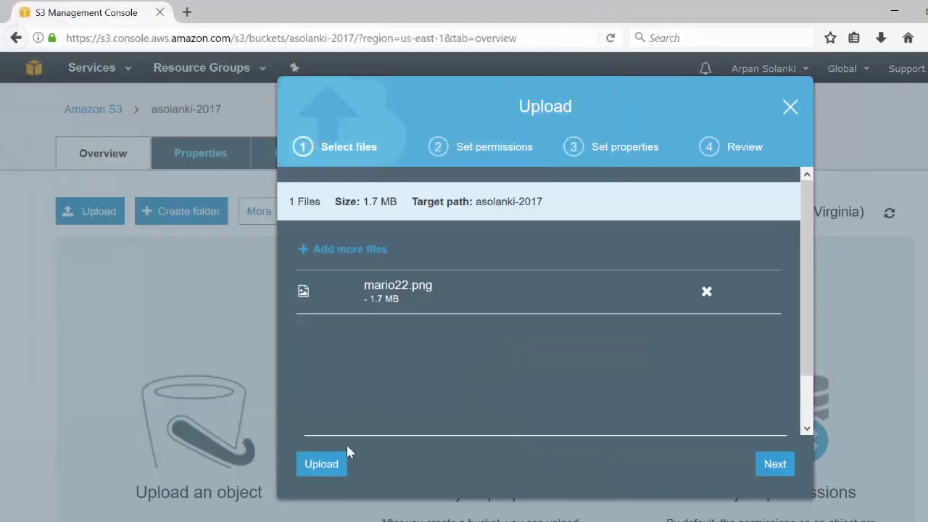
left_click(321, 464)
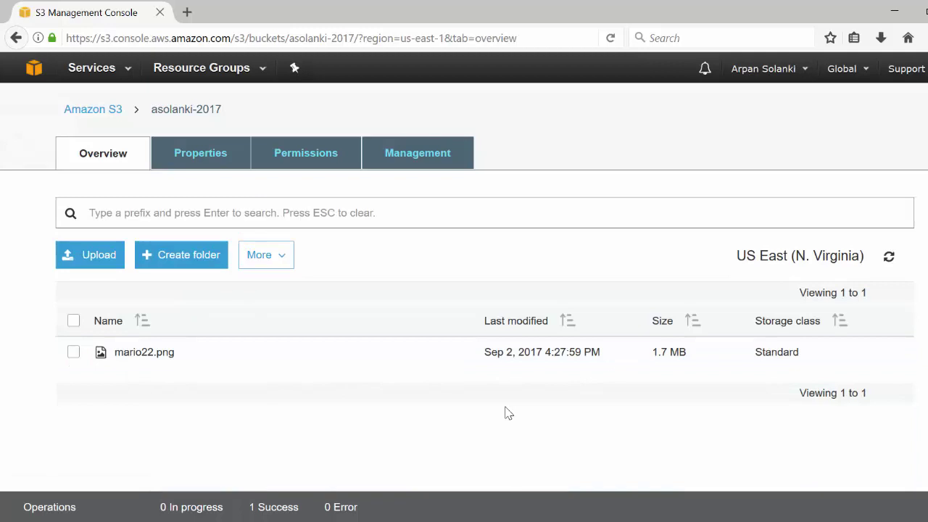
- Upload notes.txt and readme.txt from the Pictures folder to the bucket, one file at a time with default settings
left_click(113, 265)
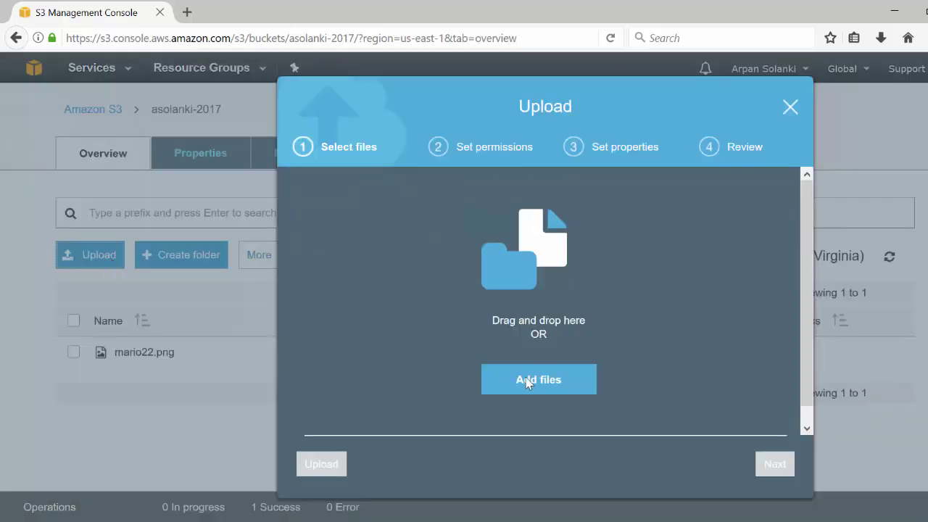
left_click(531, 381)
double_click(460, 225)
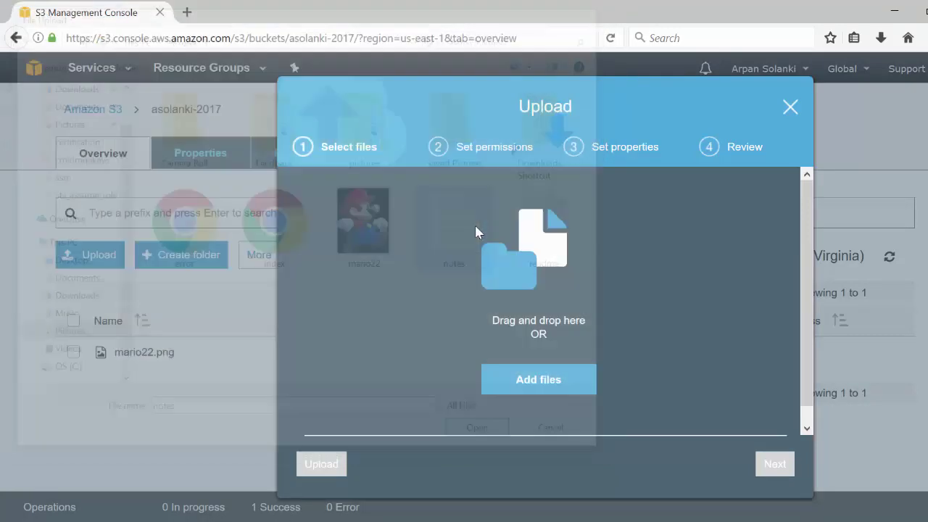
left_click(334, 473)
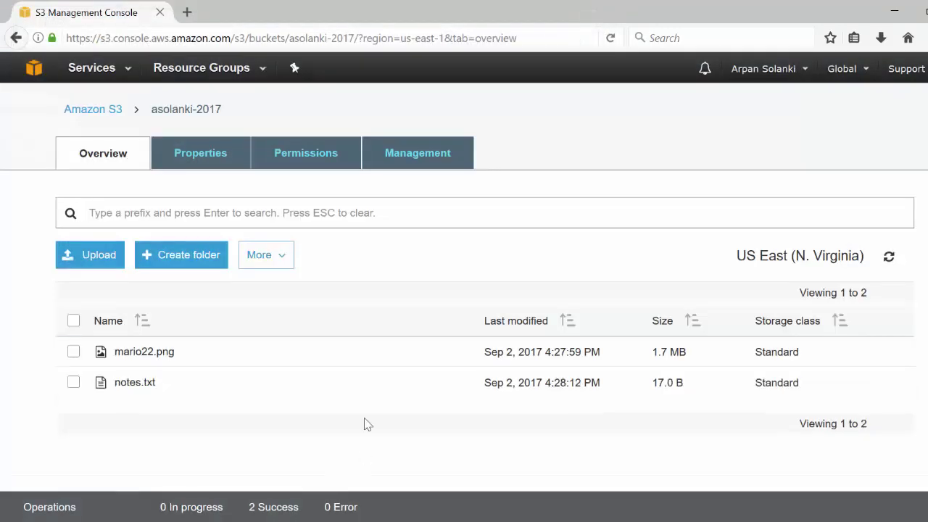
left_click(98, 254)
left_click(564, 379)
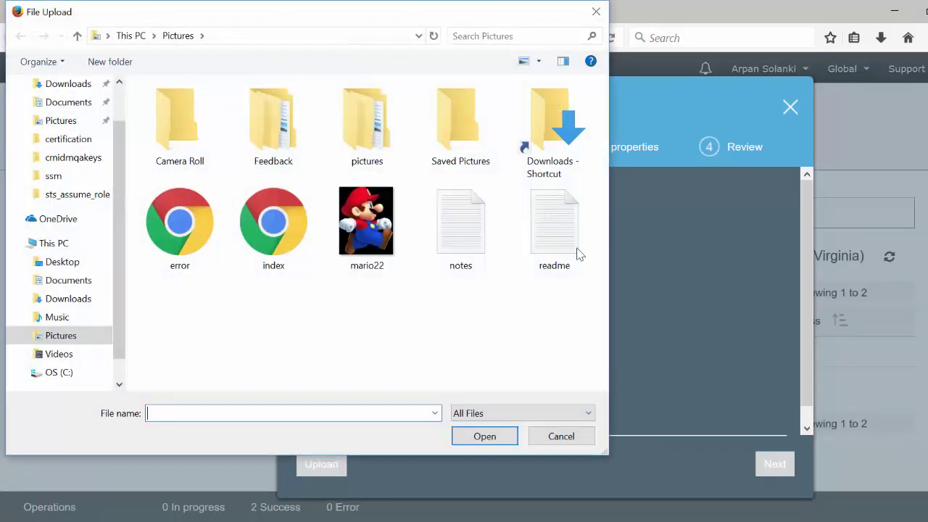
double_click(567, 243)
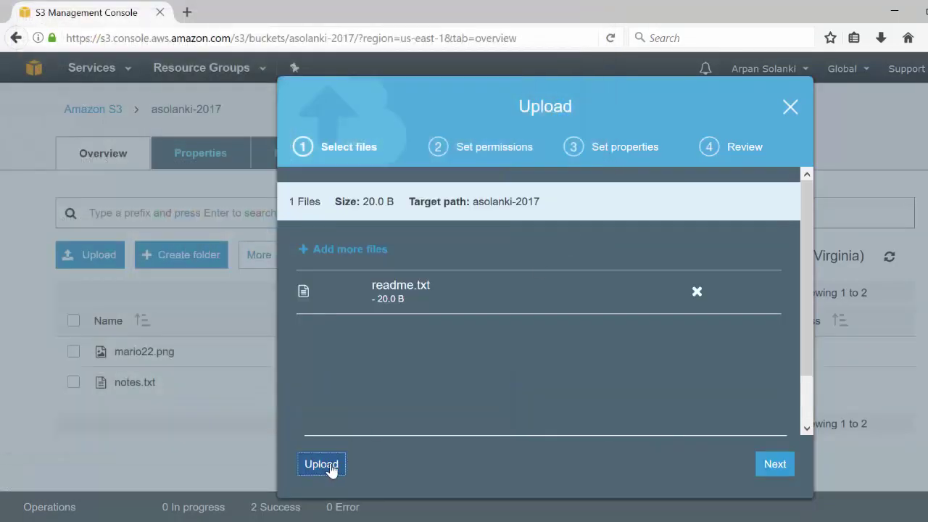
left_click(324, 464)
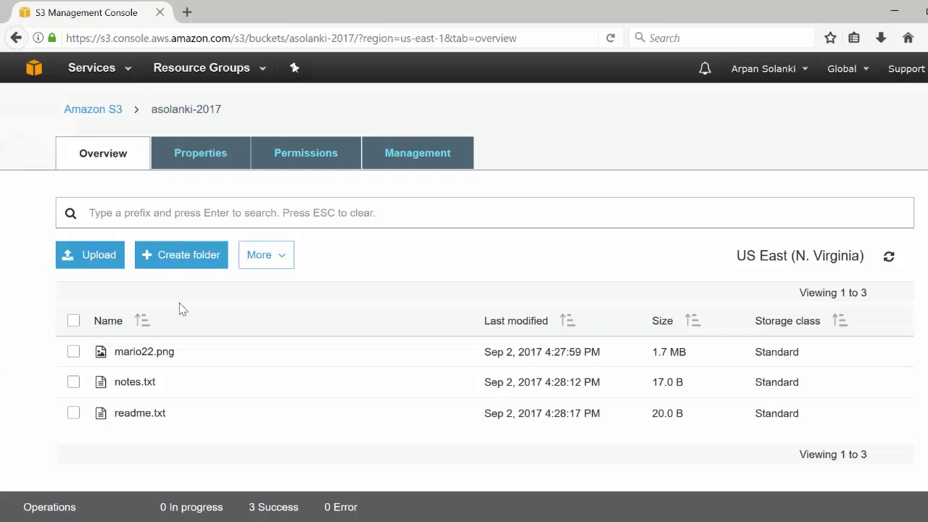
- Create a folder named pictures at the top level of the bucket
left_click(188, 256)
left_click(232, 349)
type("pictures")
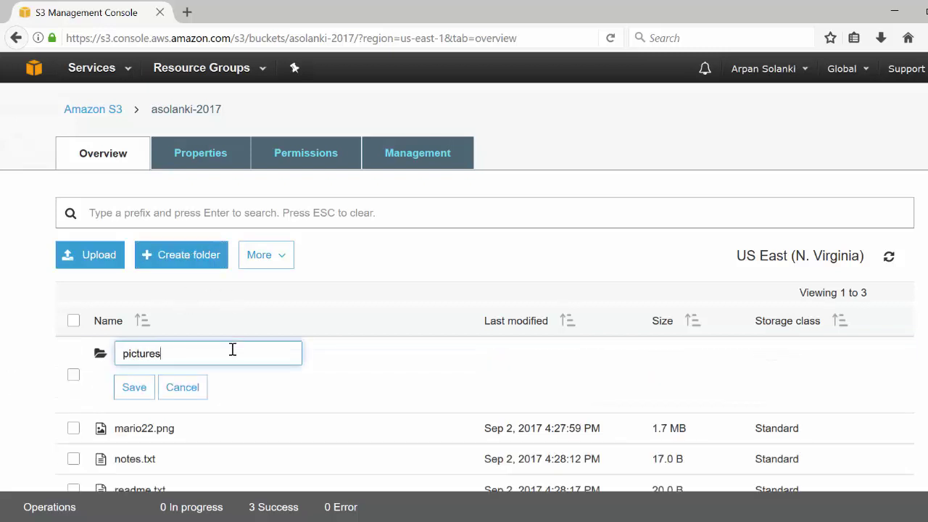
left_click(131, 385)
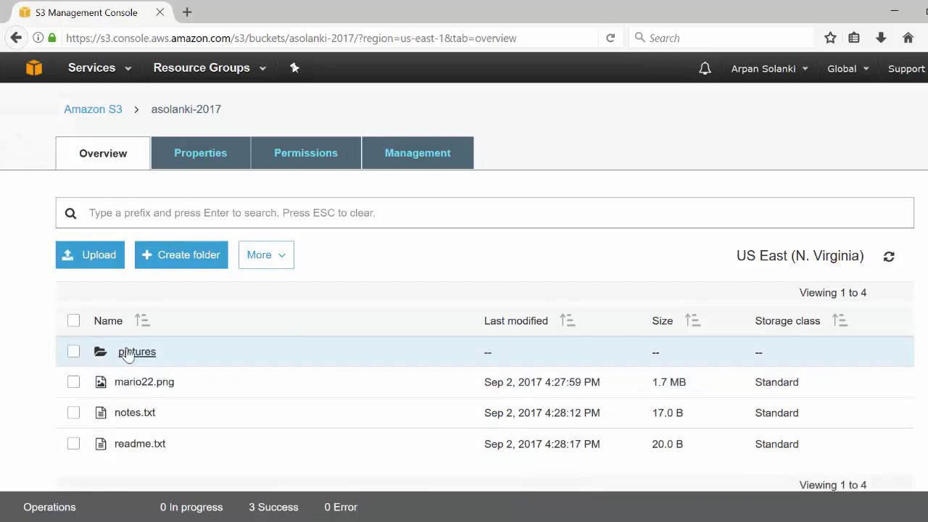
- Upload mario22.png from the local Pictures folder into the bucket's pictures folder with default settings
left_click(123, 353)
left_click(83, 255)
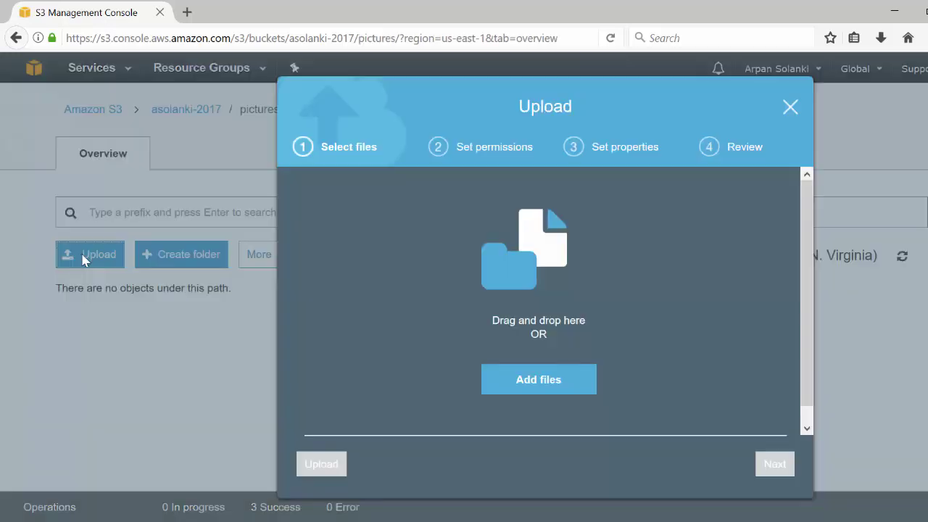
left_click(559, 379)
double_click(377, 216)
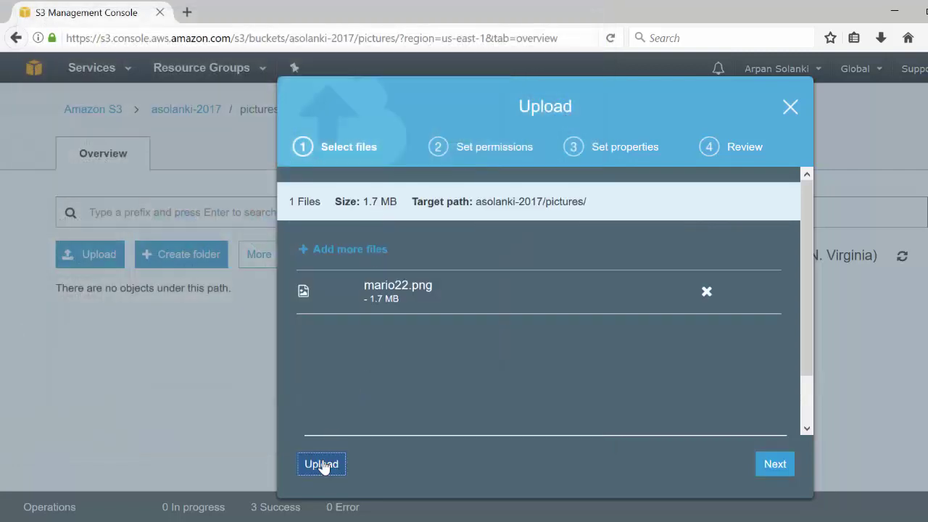
left_click(322, 464)
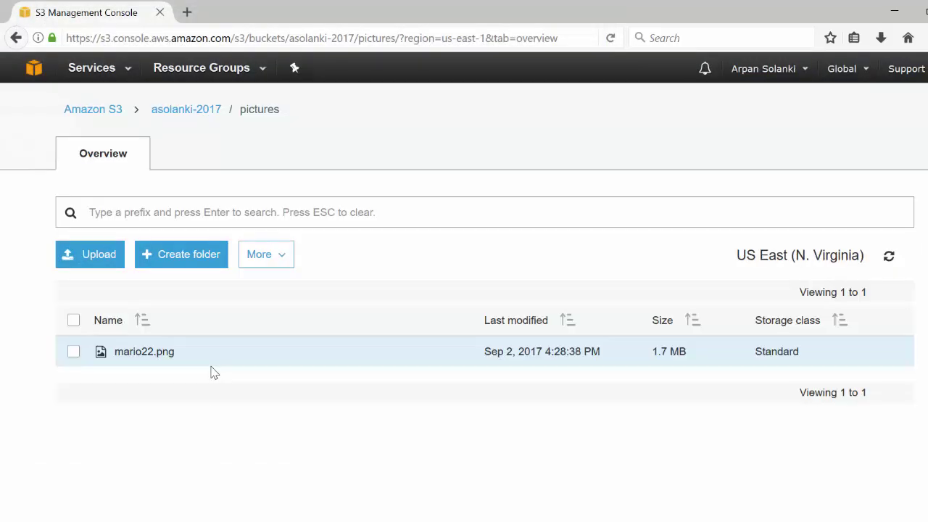
- Return to the bucket's top level, select mario22.png and examine its details, properties and permissions
left_click(183, 112)
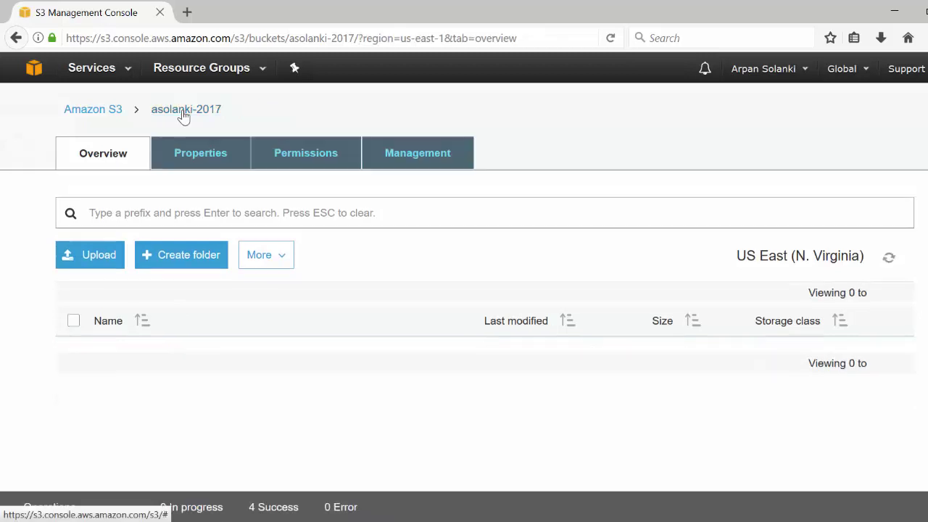
left_click(73, 384)
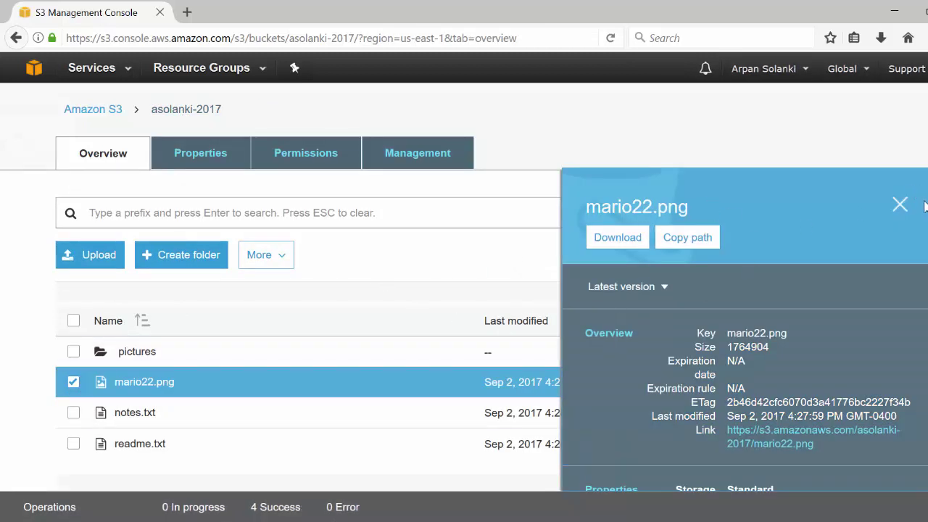
scroll(926, 283, "down", 1)
scroll(790, 290, "down", 3)
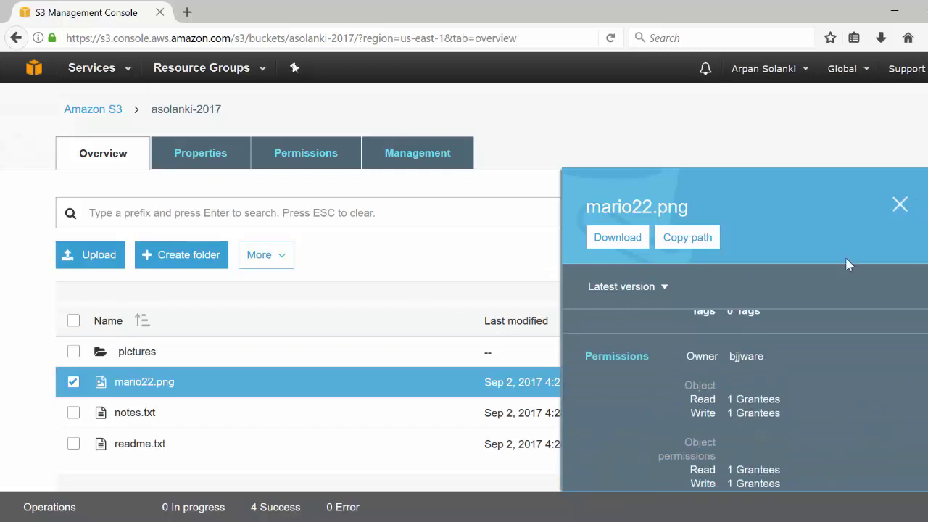
left_click(901, 206)
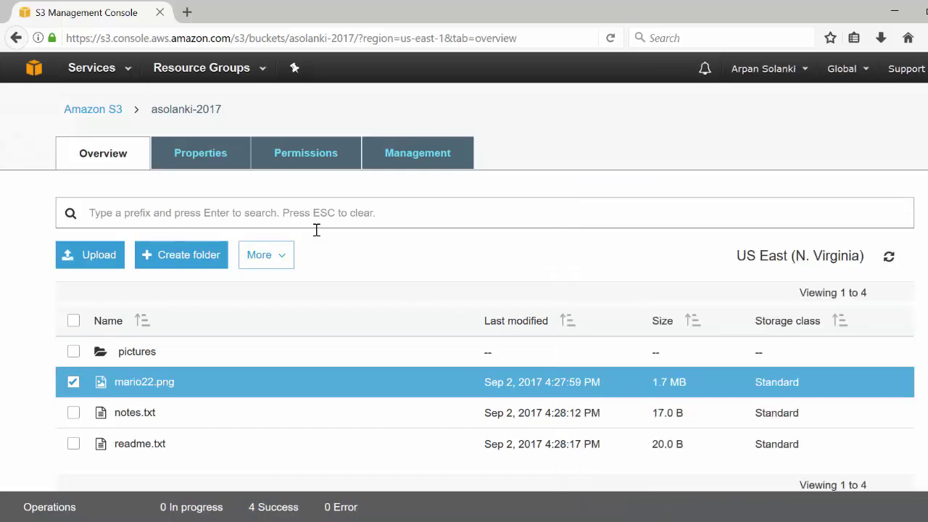
- Delete the selected mario22.png from the bucket's top level
left_click(261, 255)
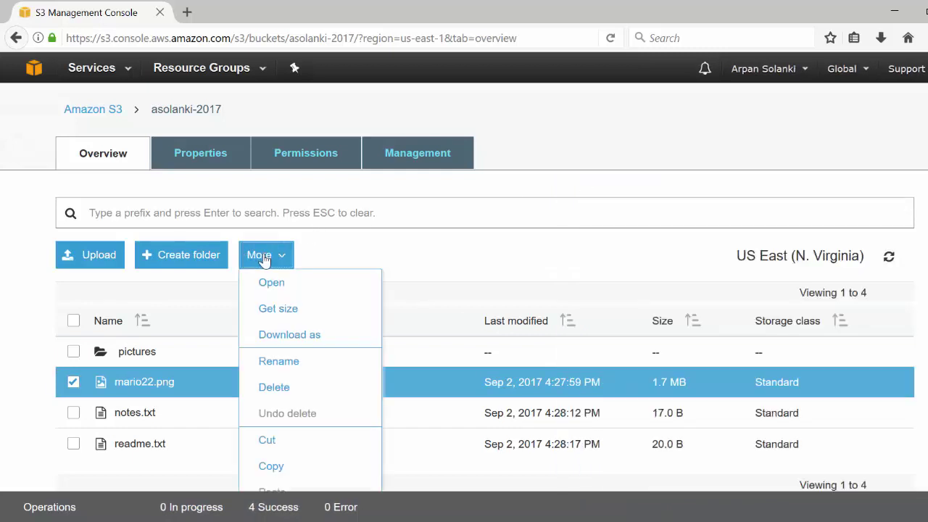
left_click(280, 387)
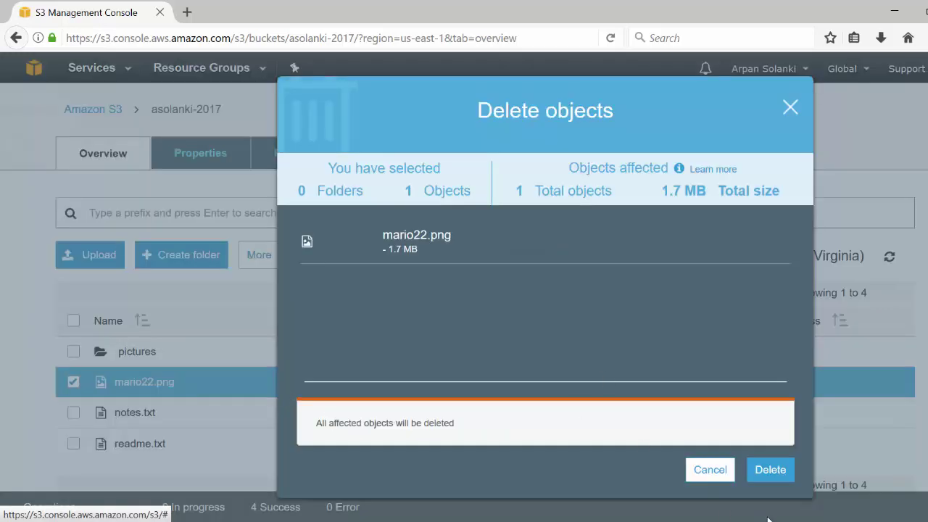
left_click(772, 472)
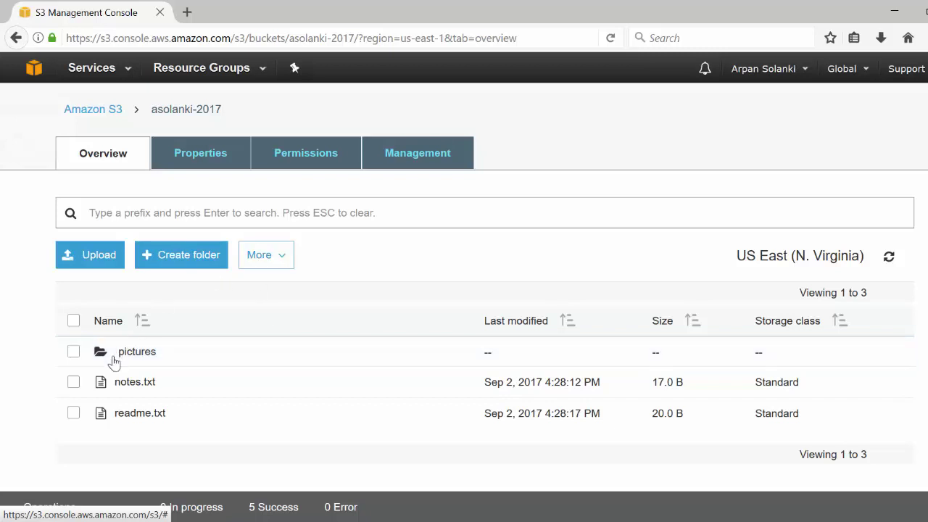
- Select notes.txt, look over the actions available for it, and clear the selection without applying any action
left_click(74, 382)
left_click(258, 255)
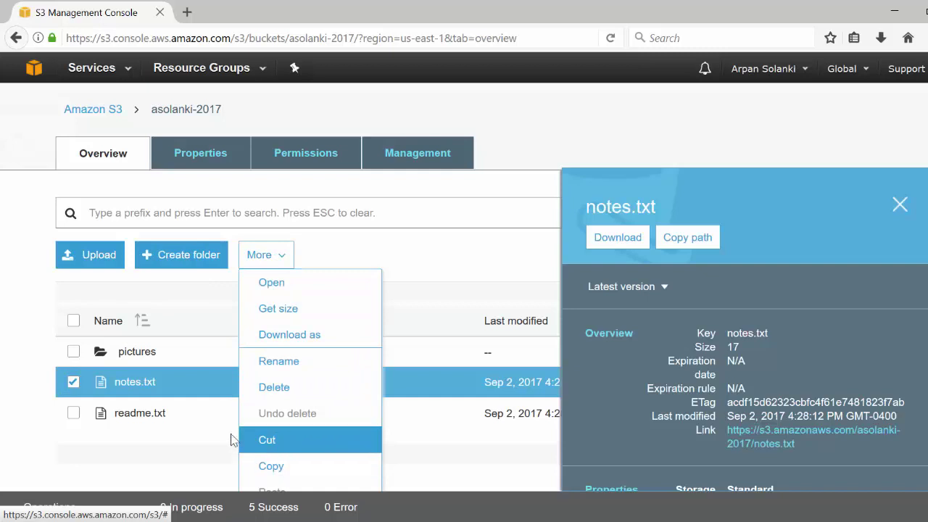
left_click(3, 314)
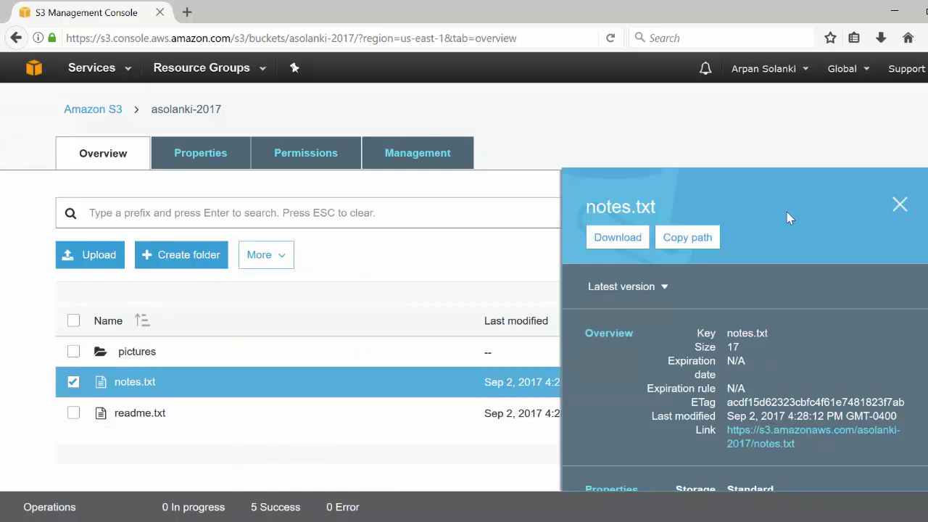
left_click(900, 205)
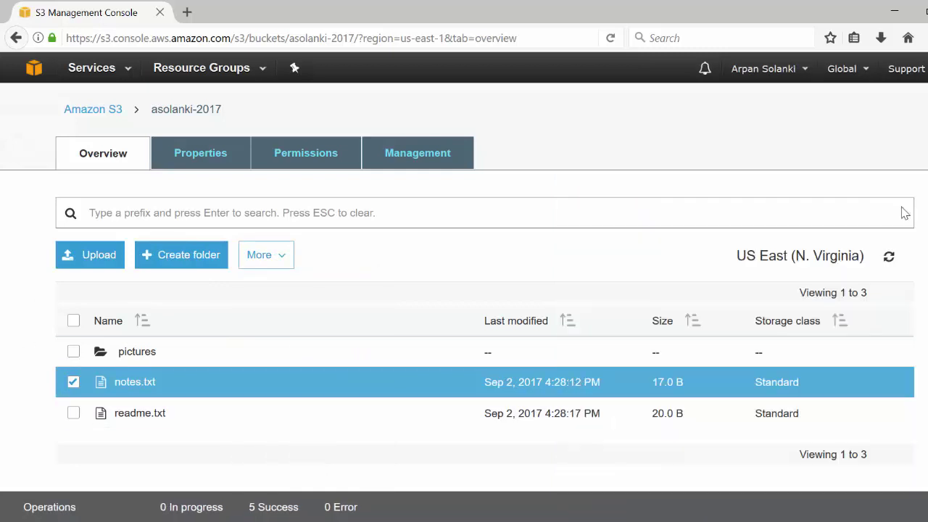
left_click(73, 382)
- Try to open mario22.png from the pictures folder through its object link, and return to the console
left_click(132, 353)
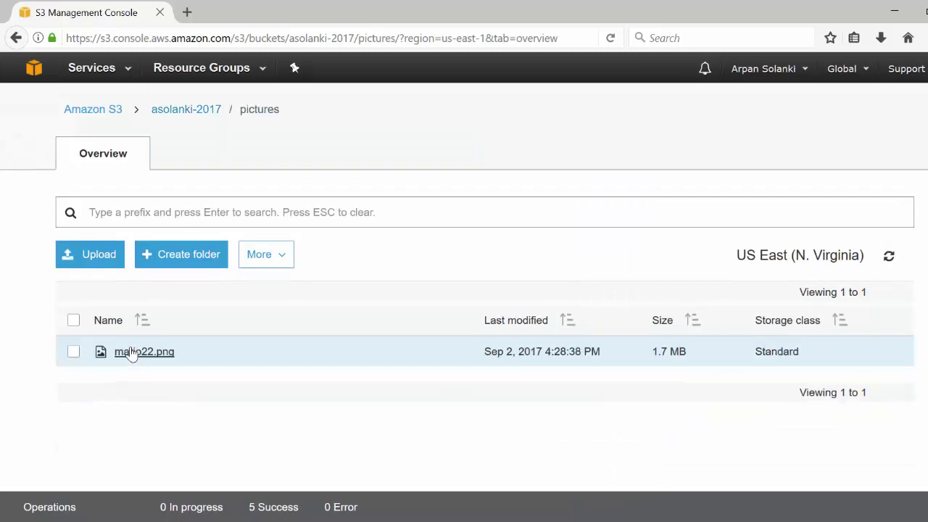
left_click(74, 352)
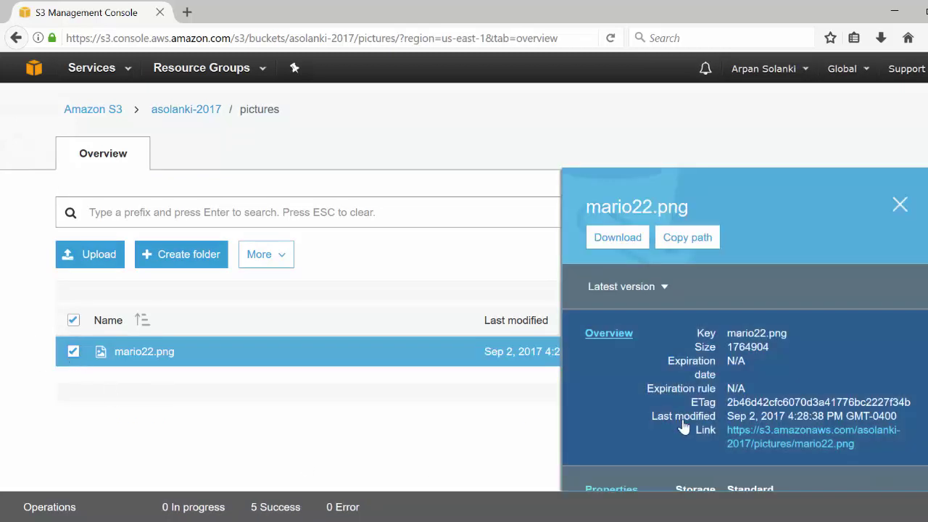
left_click(784, 450)
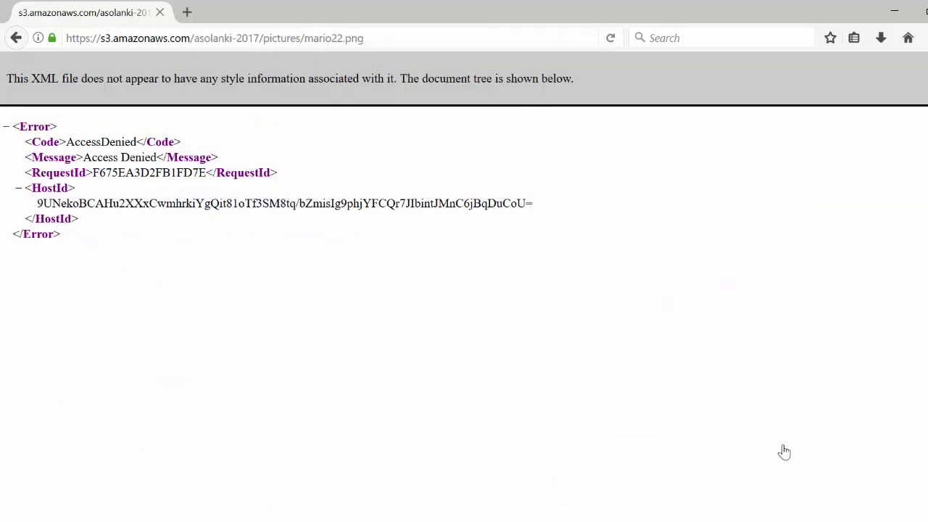
left_click(15, 38)
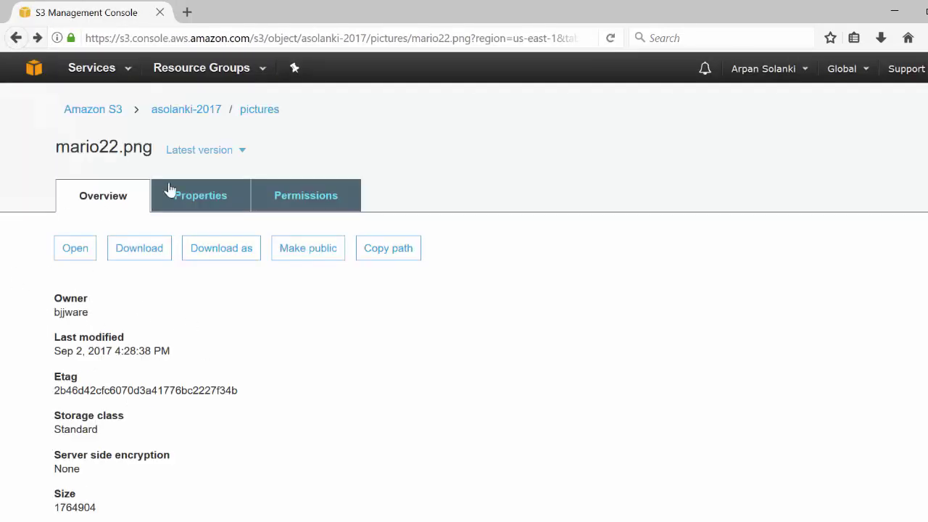
- Go through the bucket's pictures folder to mario22.png's object page and review its overview details
left_click(187, 110)
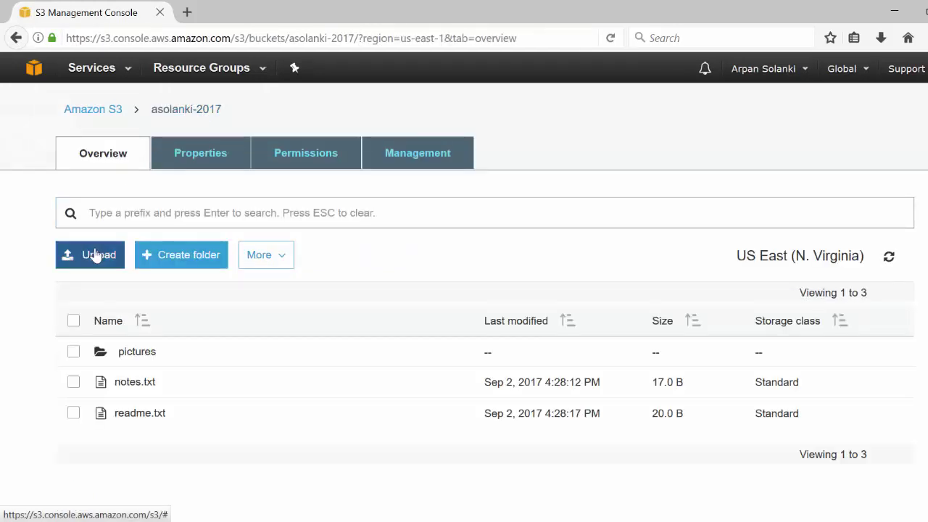
left_click(141, 365)
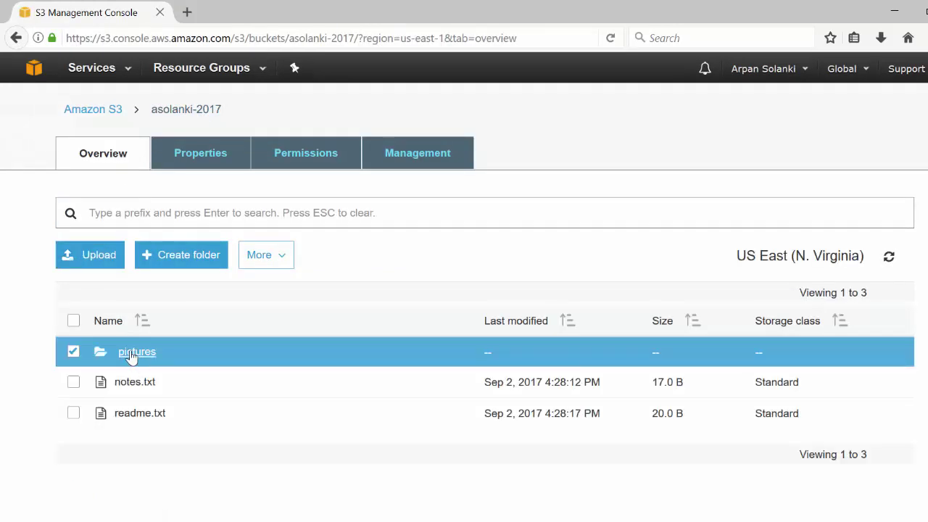
left_click(132, 354)
left_click(132, 359)
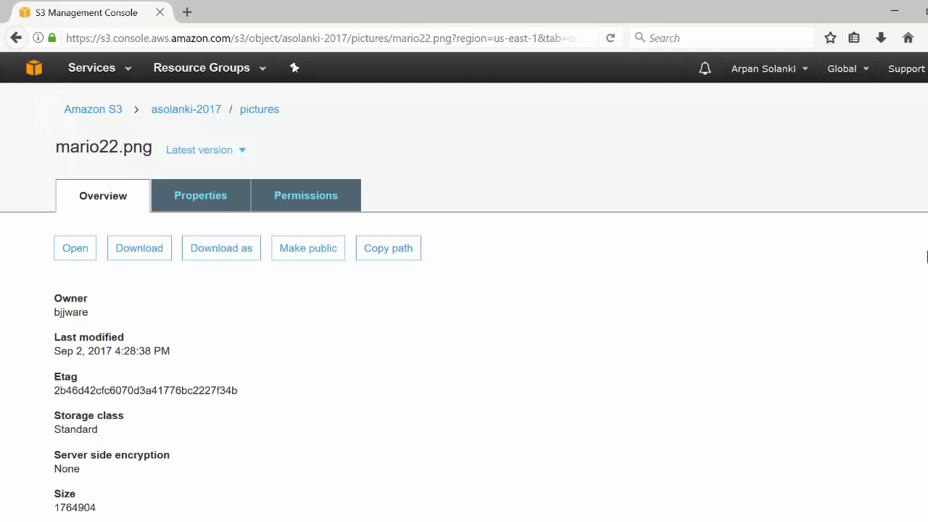
scroll(356, 375, "down", 3)
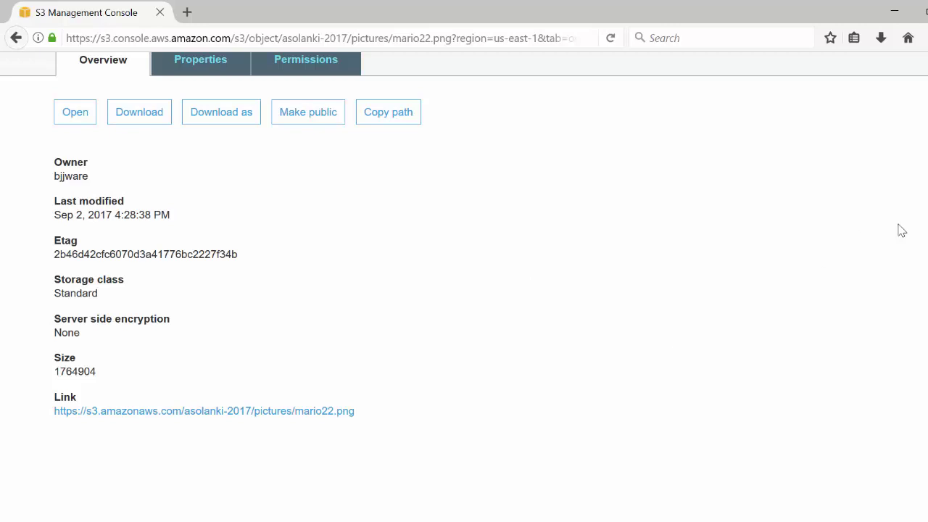
scroll(464, 290, "up", 3)
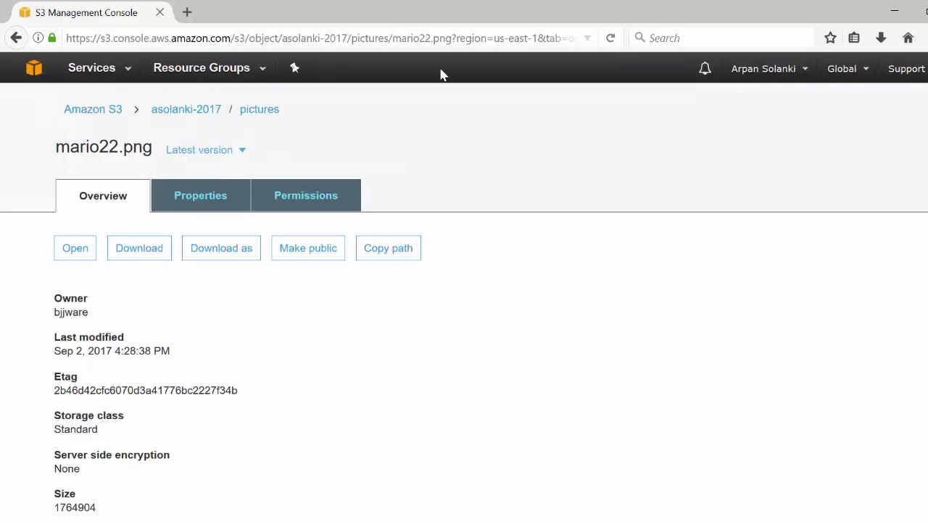
- Grant the Everyone group Read object access in mario22.png's public access permissions and save
left_click(306, 199)
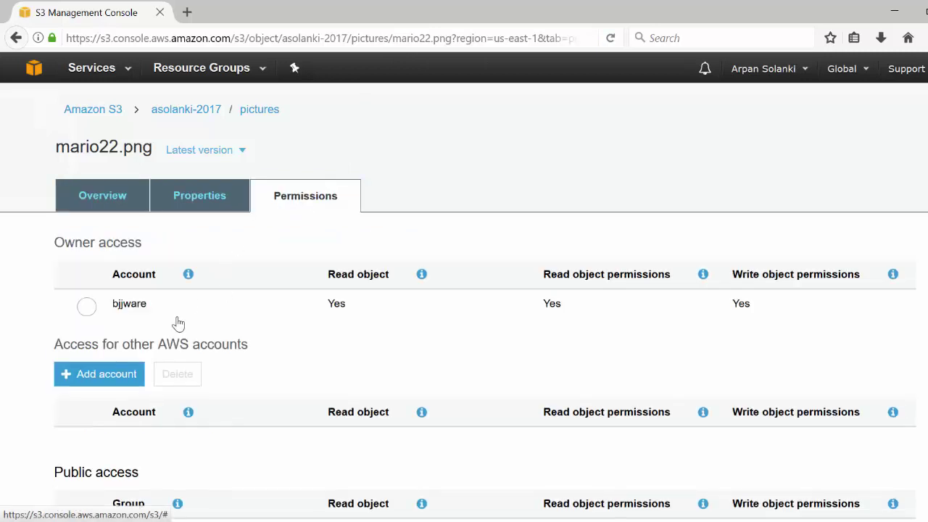
scroll(464, 290, "down", 3)
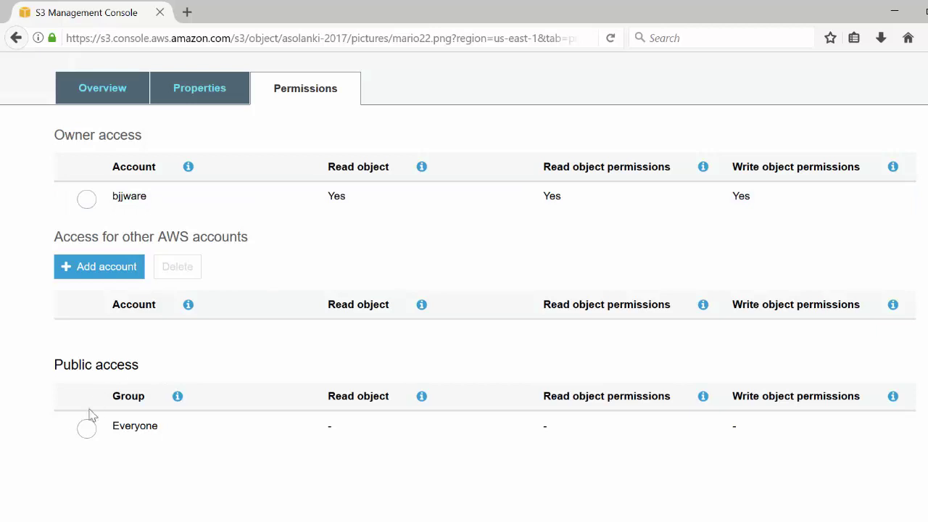
left_click(86, 431)
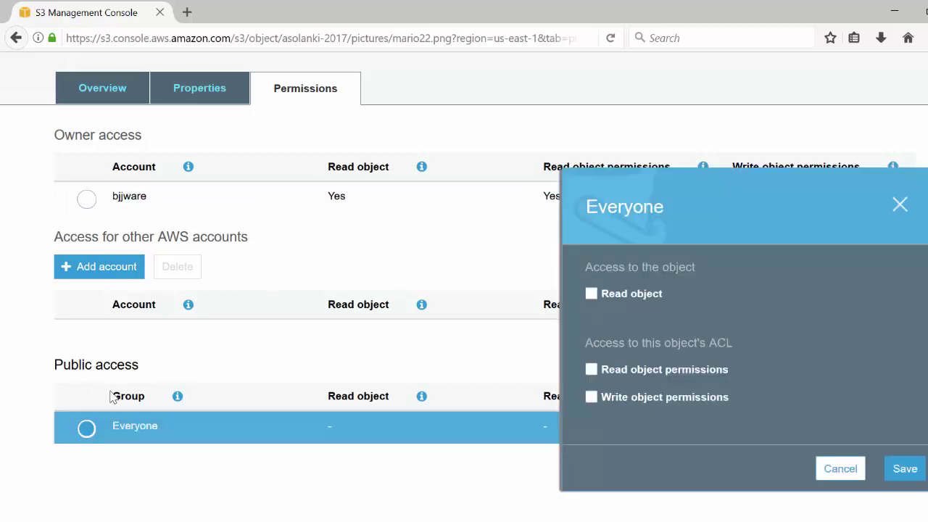
left_click(592, 294)
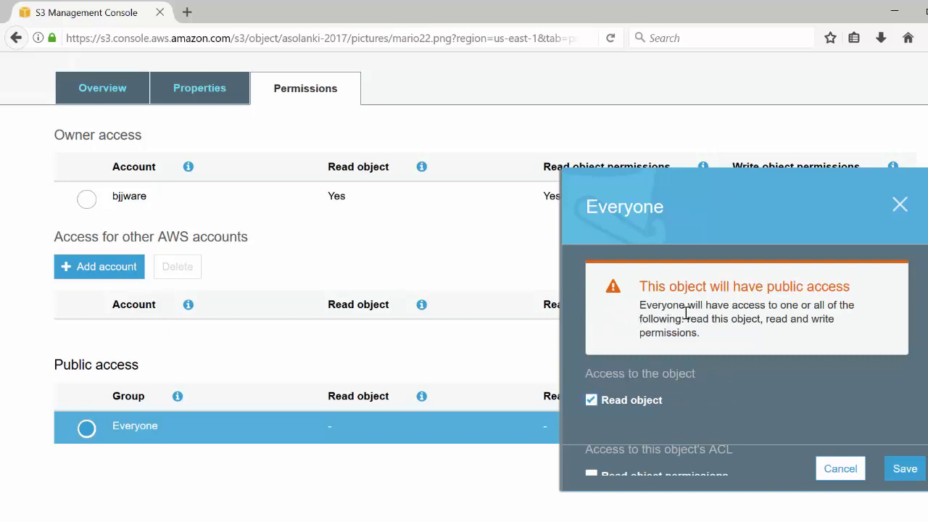
left_click(897, 468)
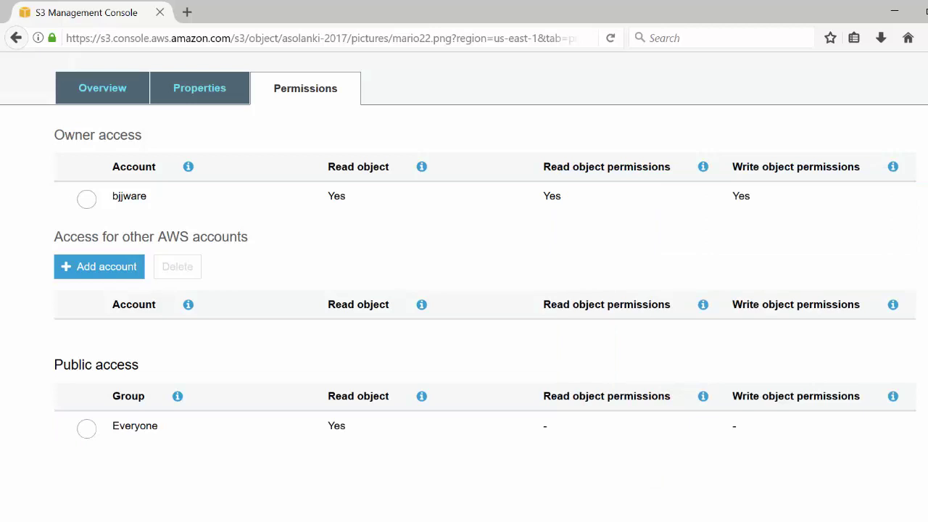
scroll(464, 290, "down", 2)
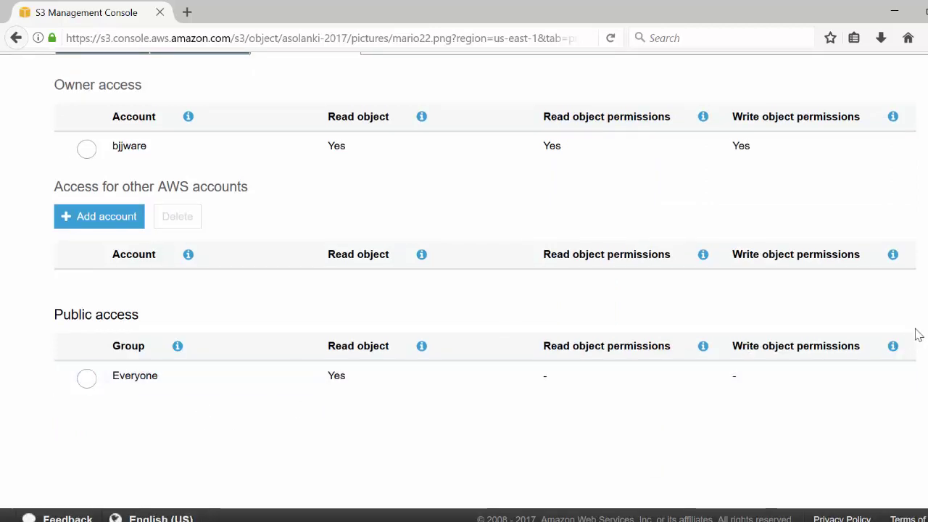
scroll(464, 290, "up", 3)
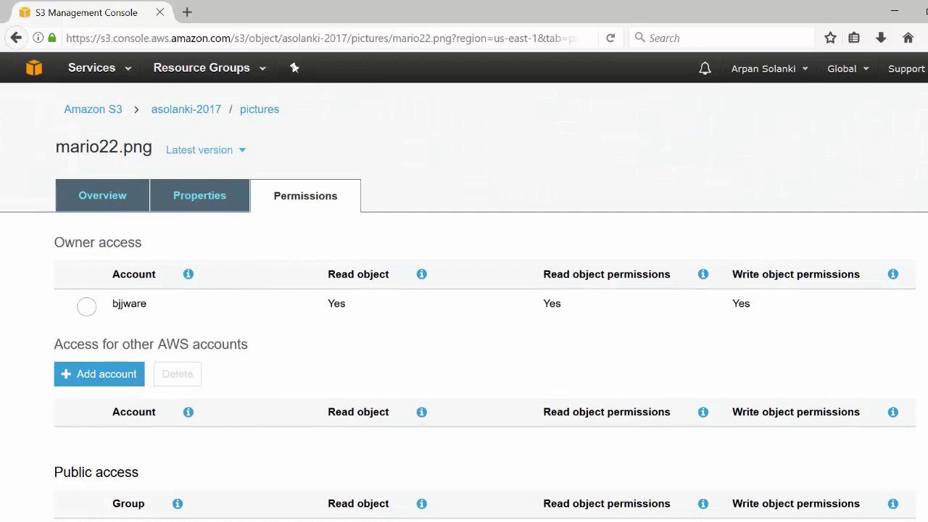
- Select mario22.png in the bucket's pictures folder, view the image through its object link, and go back to the console
left_click(193, 109)
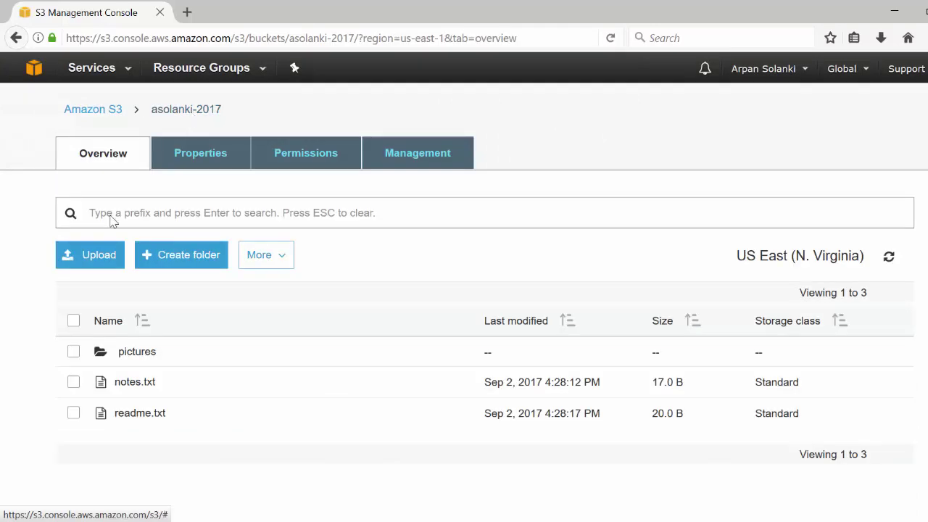
left_click(123, 355)
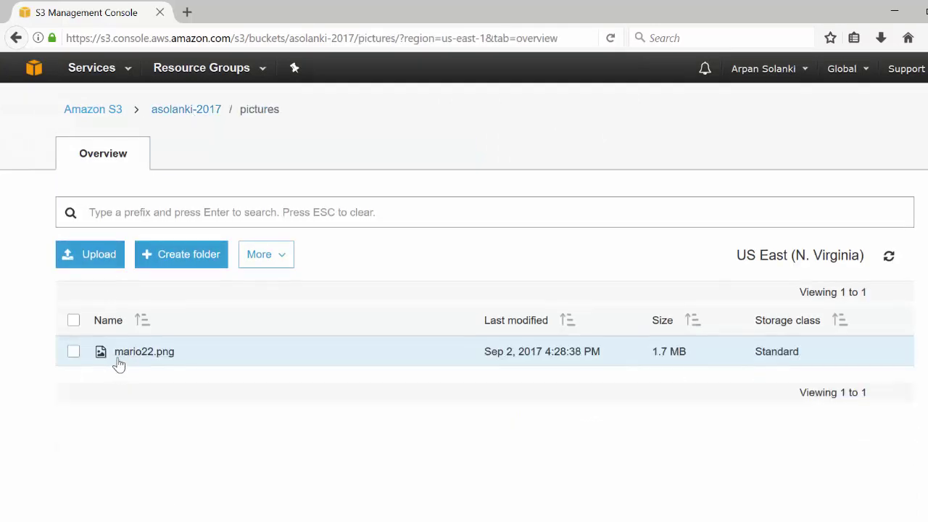
left_click(73, 352)
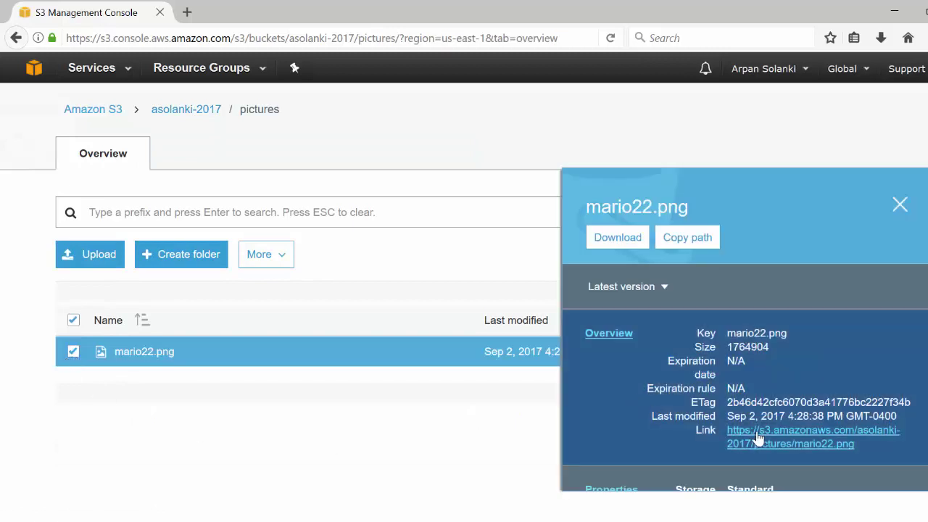
left_click(757, 437)
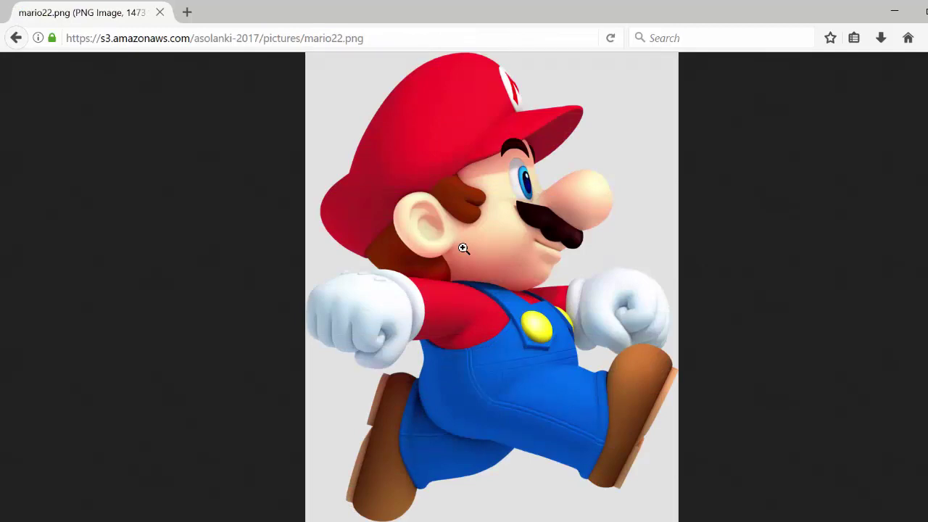
left_click(16, 38)
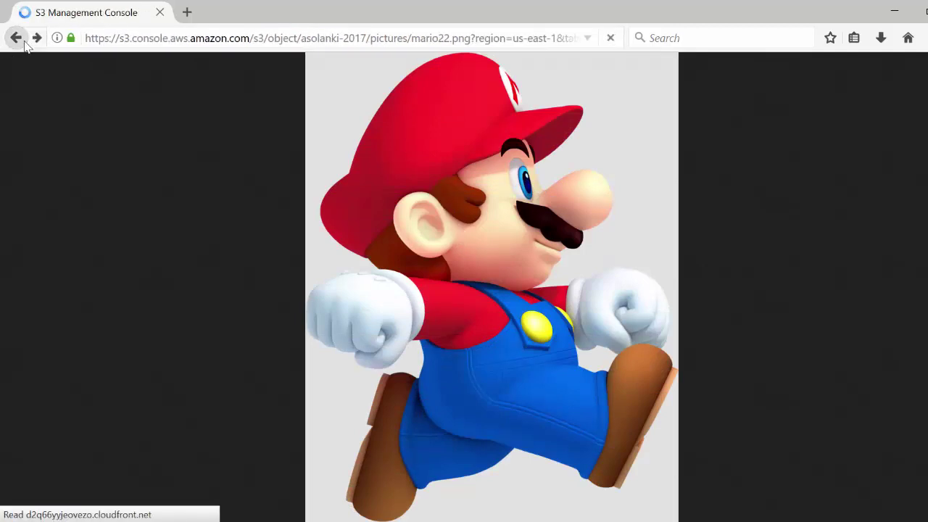